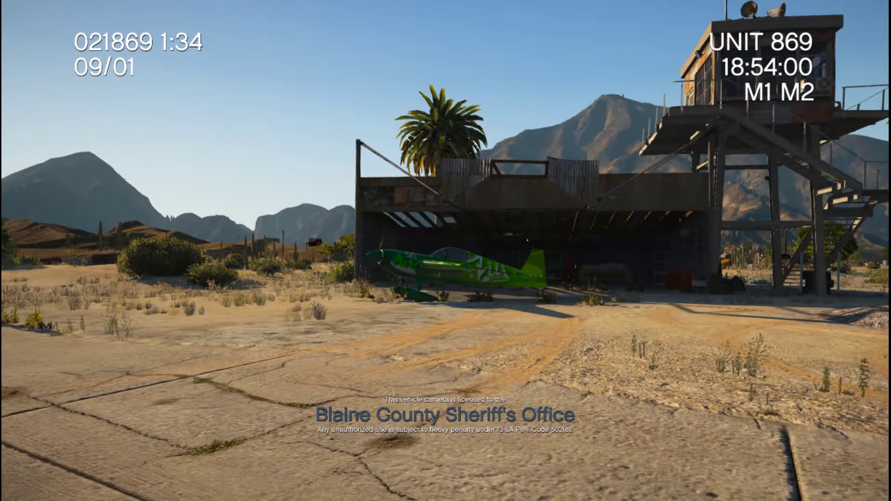
Check the sheriff's hood dashcam view, toggle the RAGE console, then switch to DashcamV.ini in Notepad++.
key(F4)
key(F4)
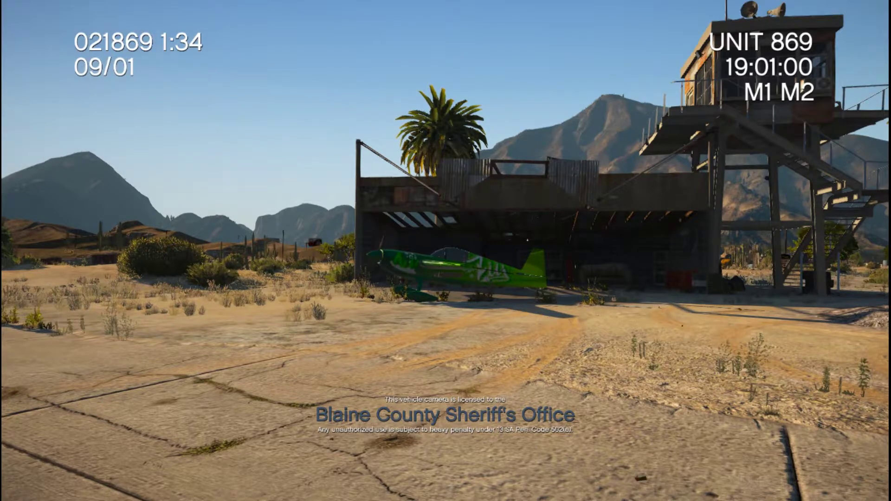
key(alt+Tab)
key(alt+Tab)
key(alt+Tab)
key(alt+Tab)
key(alt+Tab)
key(alt+Tab)
key(alt+Tab)
key(alt+Tab)
key(alt+Tab)
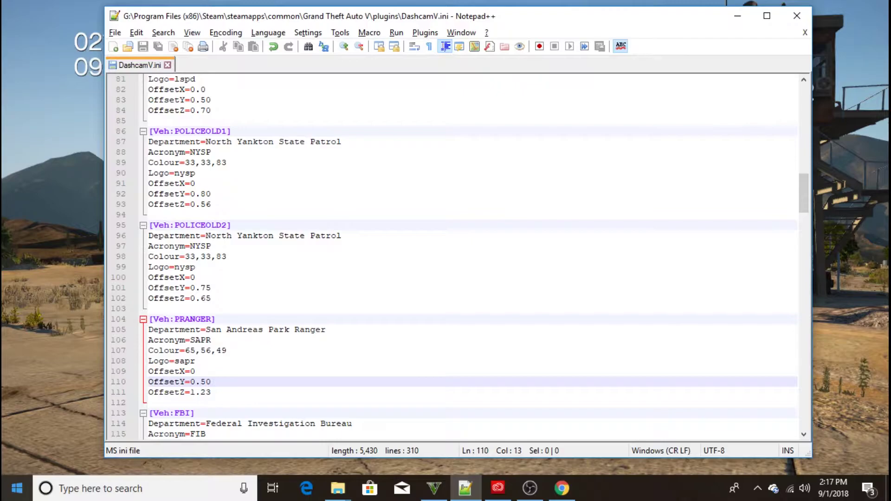
Bring the [Veh:SHERIFF2] entry (OffsetY=1.3, OffsetZ=1.0) into view, then return to the game.
drag(266, 24, 215, 29)
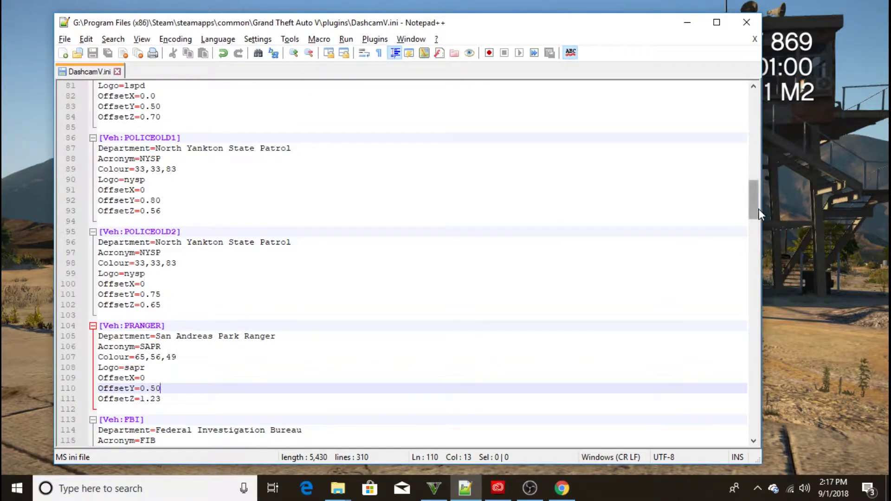
drag(755, 208, 729, 379)
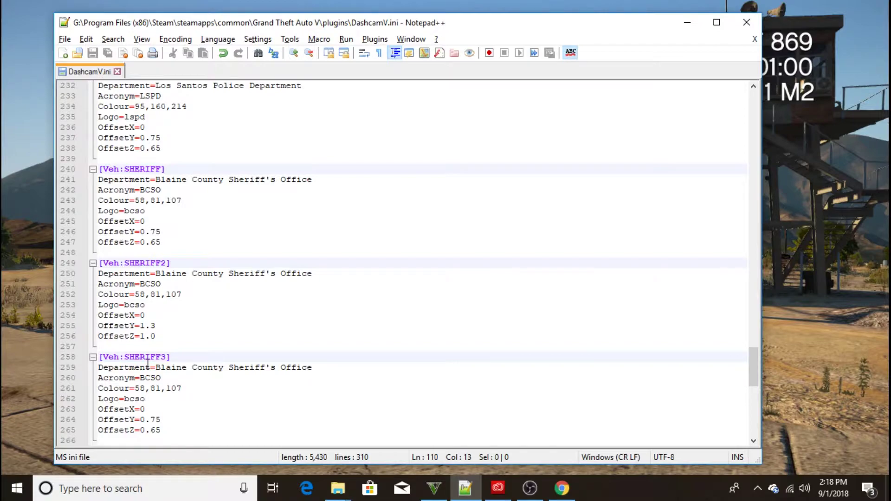
key(alt+Tab)
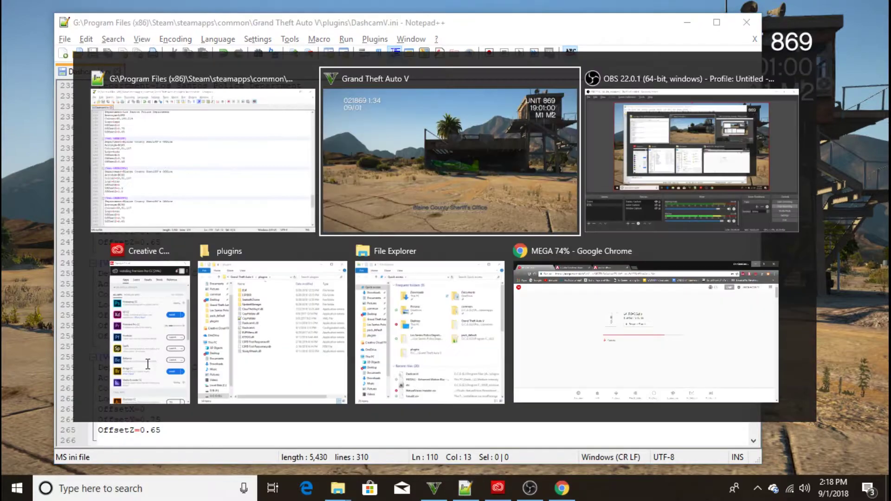
Resume play and cycle the camera to the hood dashcam to inspect the SHERIFF2 view.
key(Escape)
key(v)
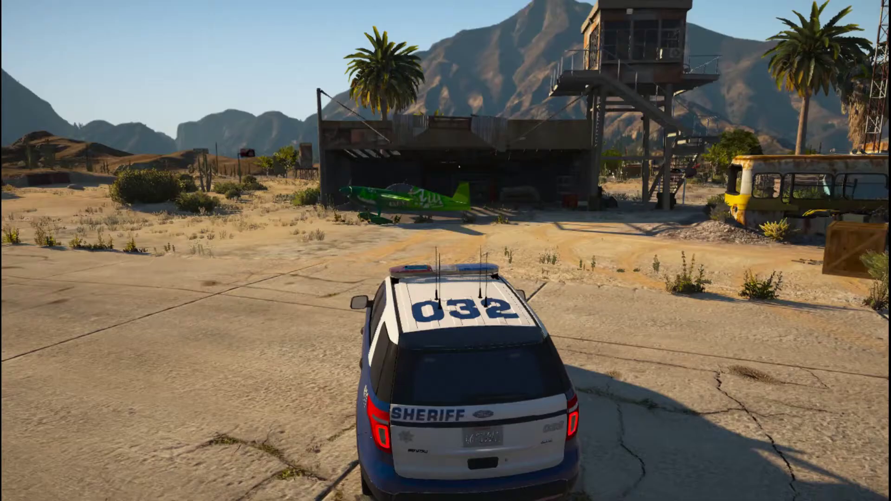
key(v)
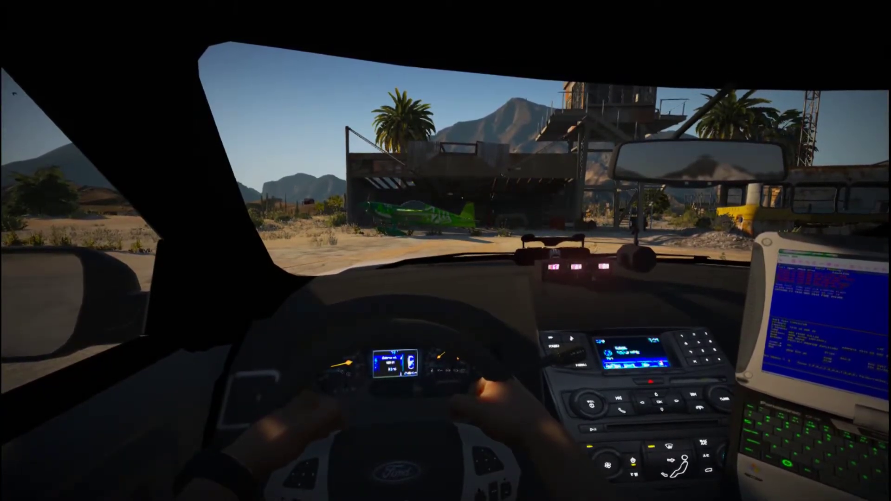
key(v)
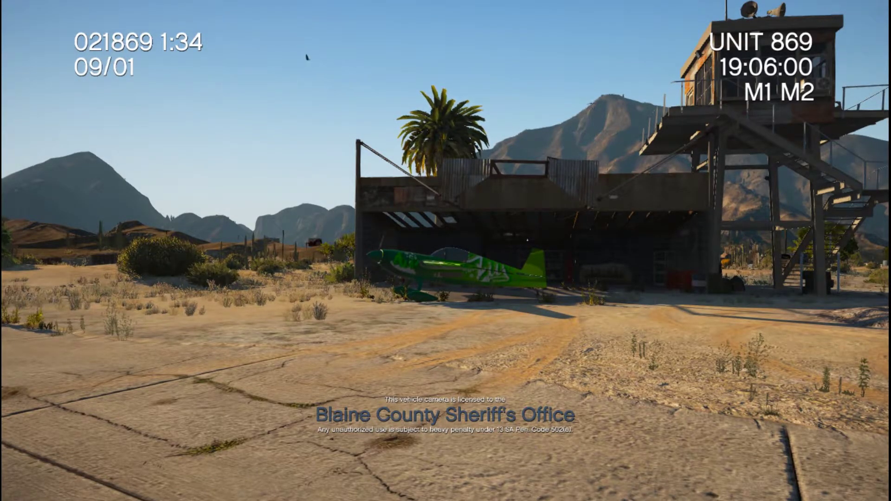
key(alt)
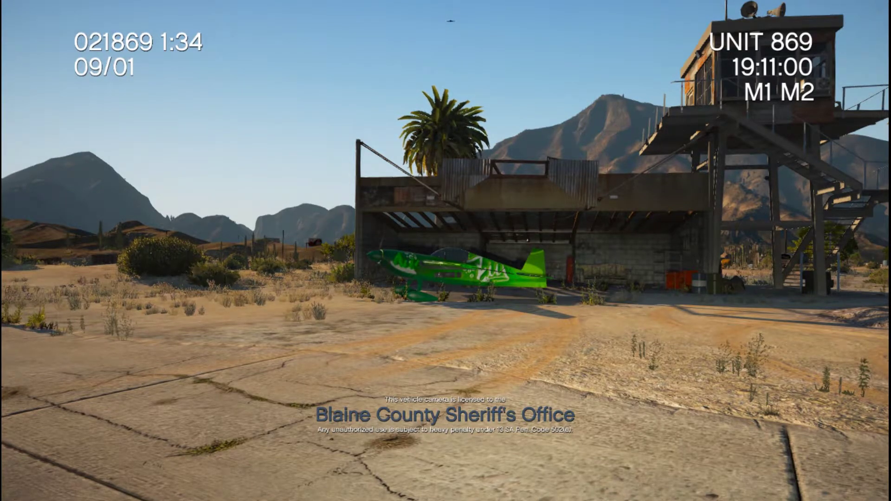
key(alt+Tab)
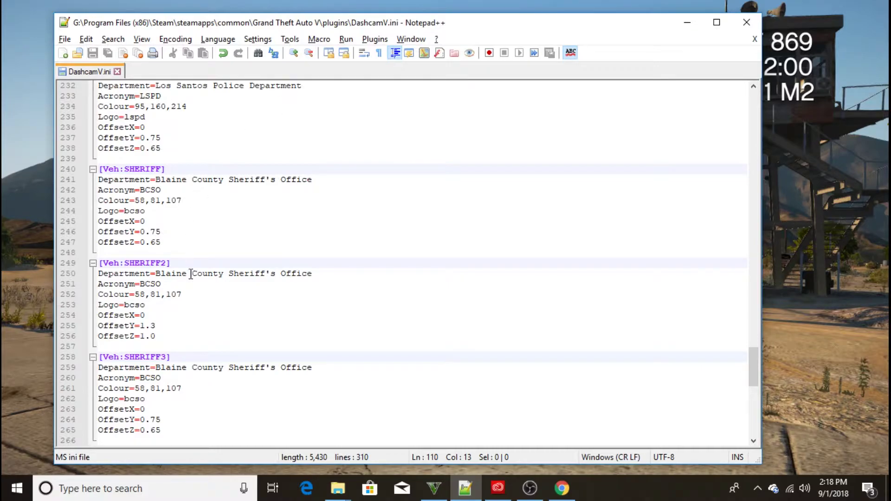
Change SHERIFF2 to OffsetZ=1.30 and OffsetY=0.60, save DashcamV.ini, and return to the game.
click(157, 336)
key(BackSpace)
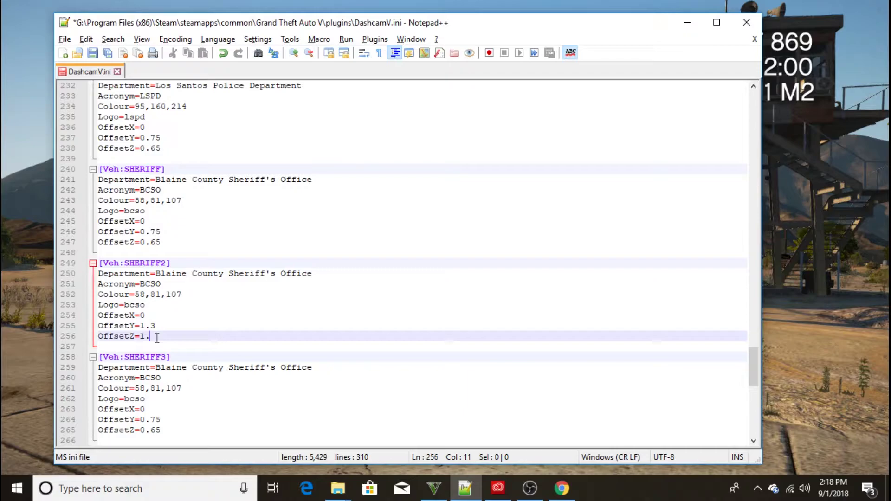
text(30)
drag(159, 326, 142, 330)
text(1)
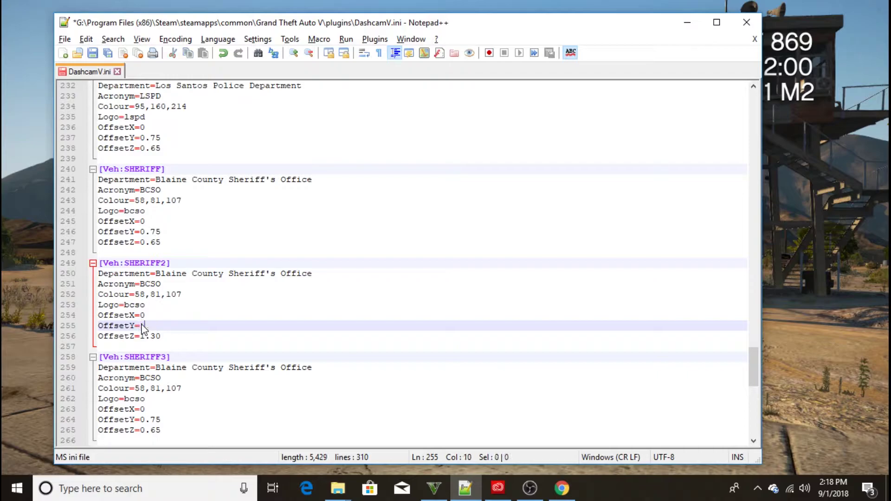
text(.60)
click(95, 54)
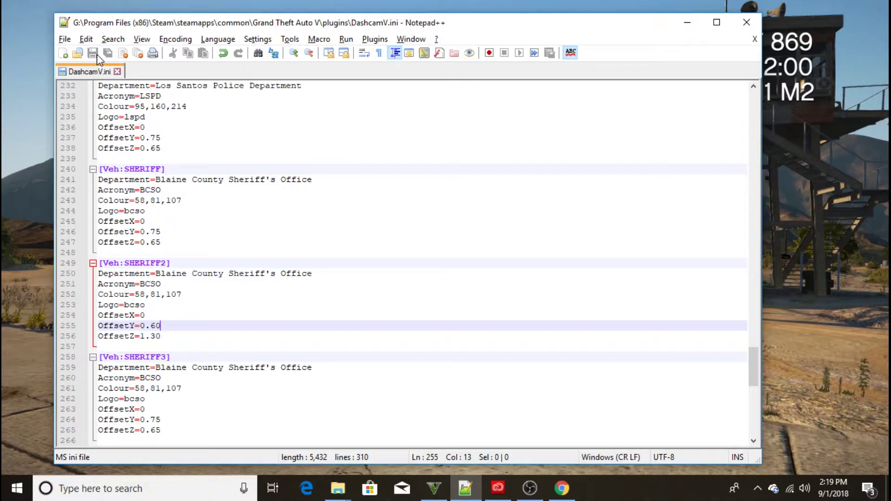
key(alt+Tab)
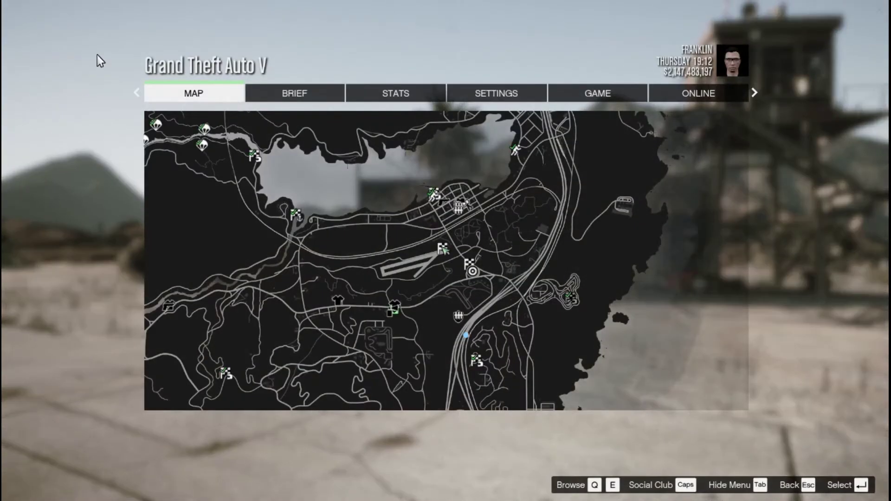
In the RAGE console, unload the DashcamV.dll plugin with UnloadPlugin.
key(Escape)
key(F4)
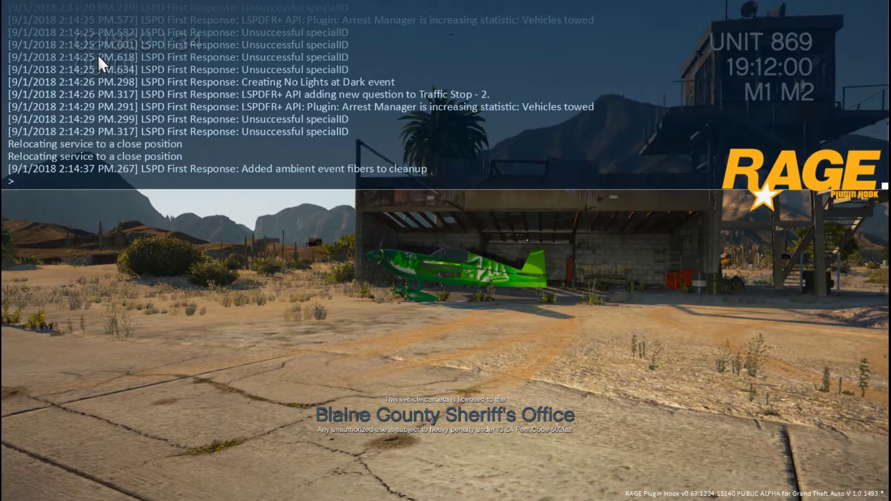
key(Up)
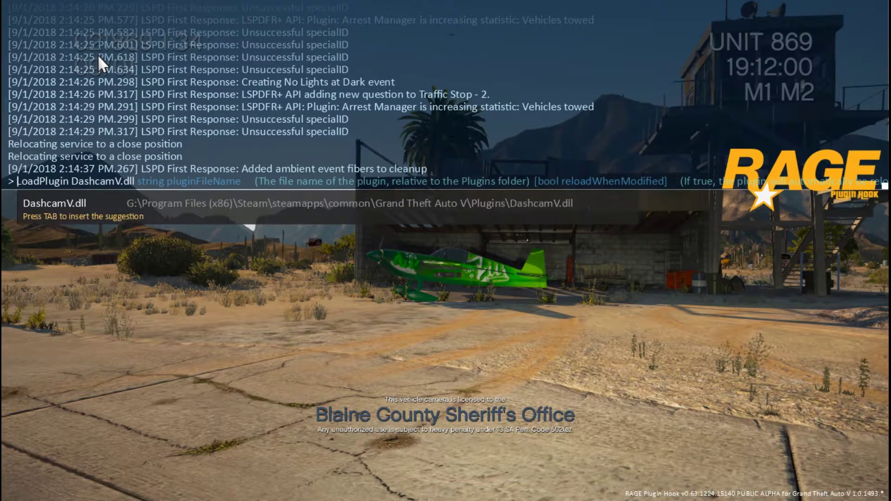
key(Home)
text(un)
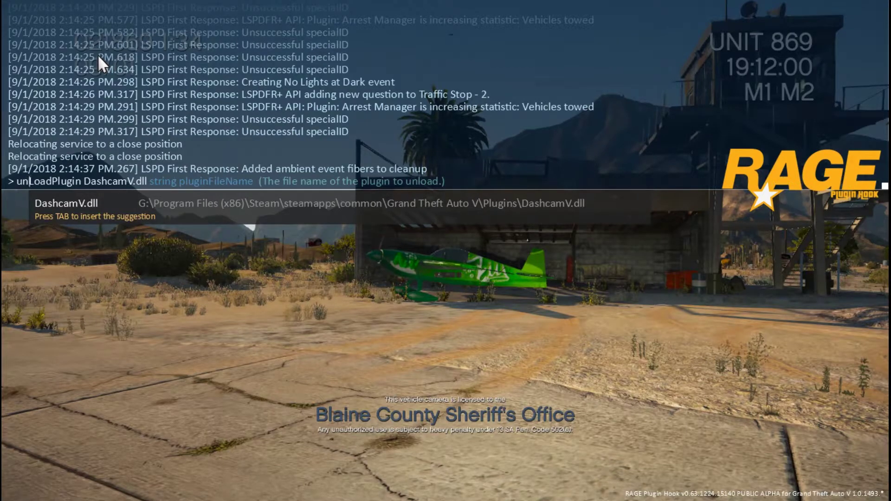
key(End)
key(BackSpace)
key(BackSpace)
key(BackSpace)
key(BackSpace)
key(BackSpace)
key(BackSpace)
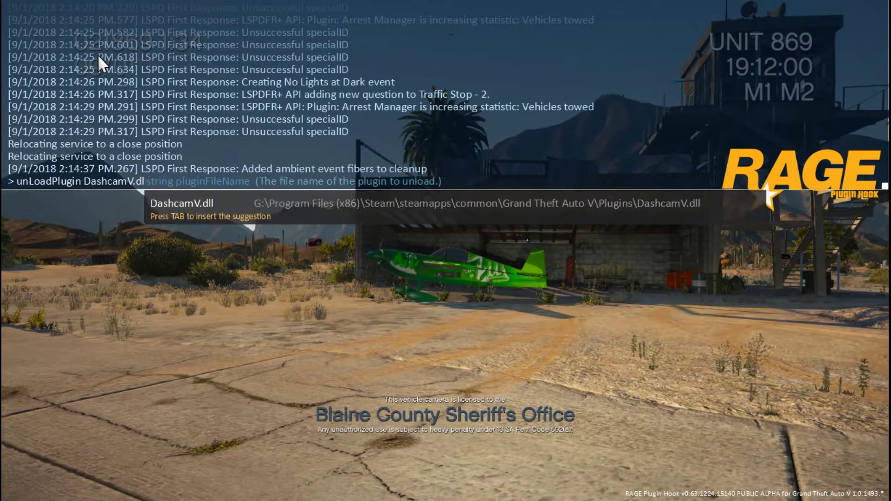
key(Escape)
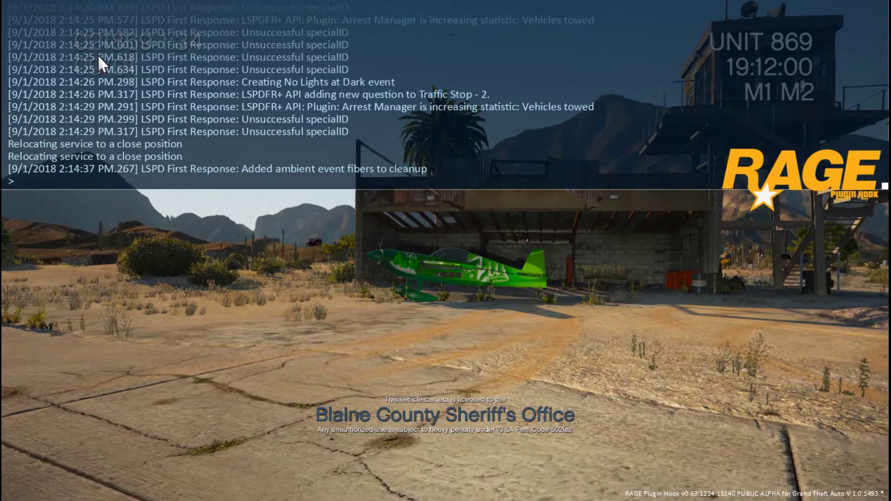
text(unloa)
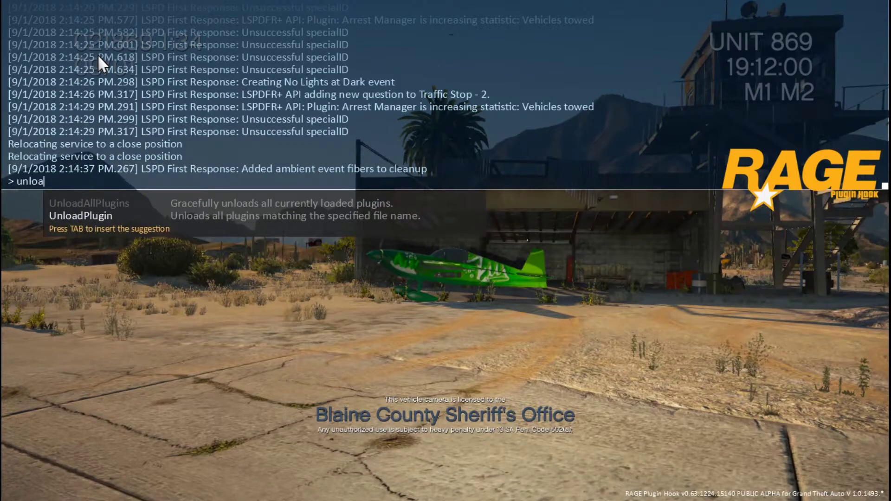
key(Tab)
key(Down)
key(Down)
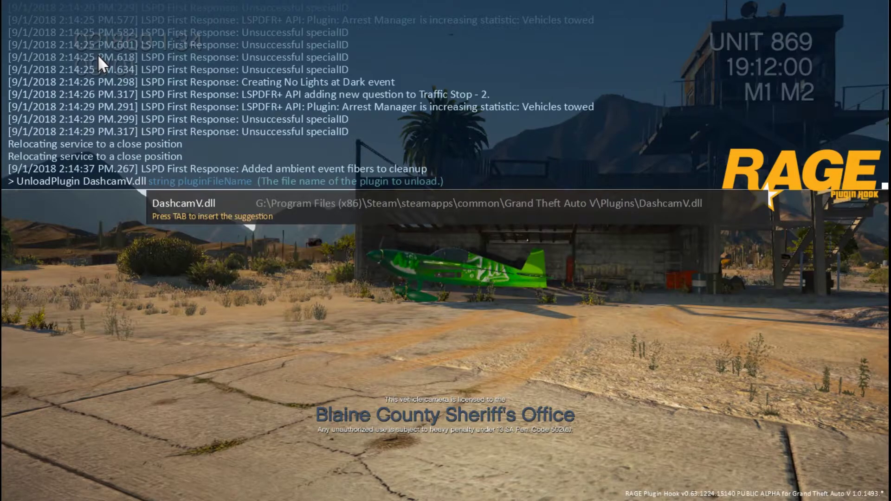
key(Return)
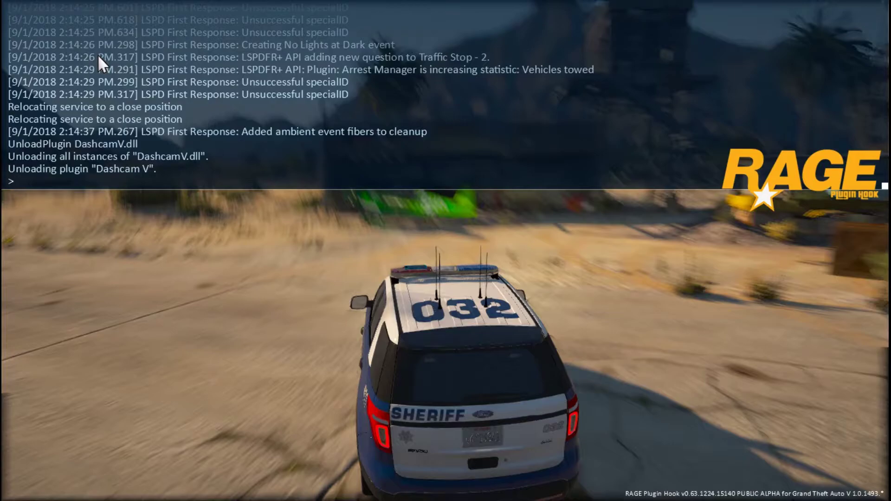
Reload DashcamV.dll with LoadPlugin and cycle the camera to the dashcam view to check it.
key(Up)
key(Up)
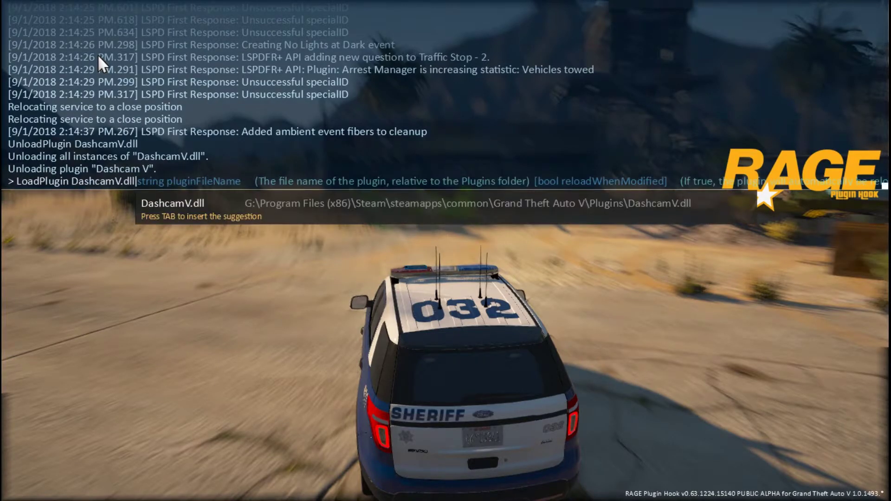
key(Home)
key(Page_Up)
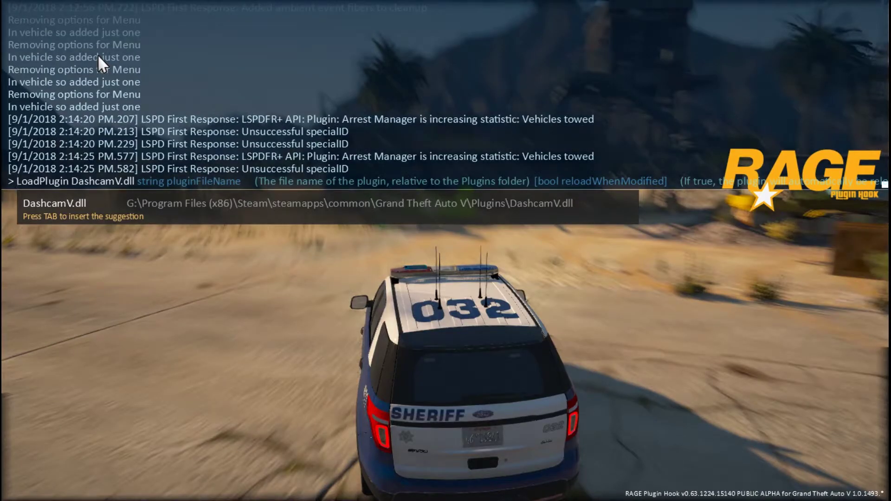
text(un)
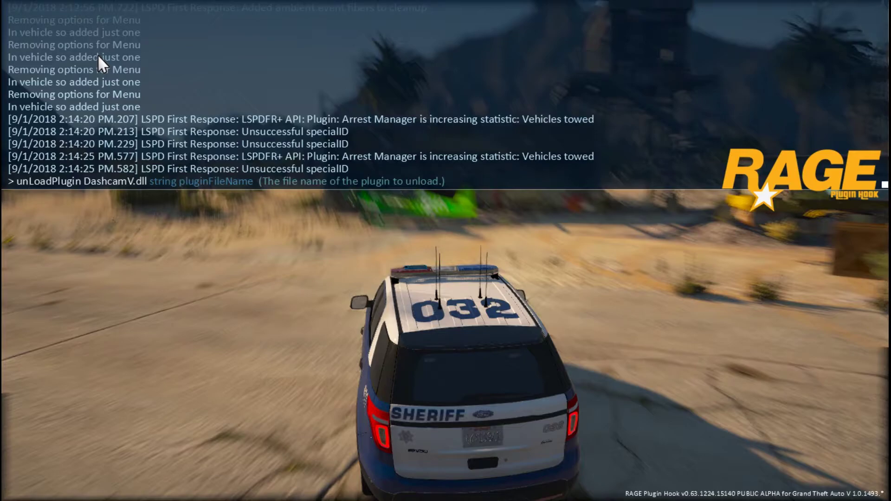
key(BackSpace)
key(BackSpace)
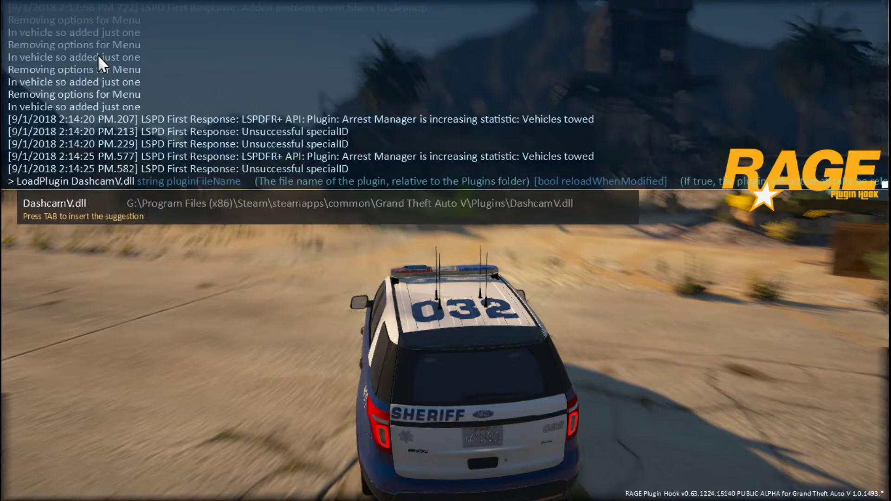
key(Return)
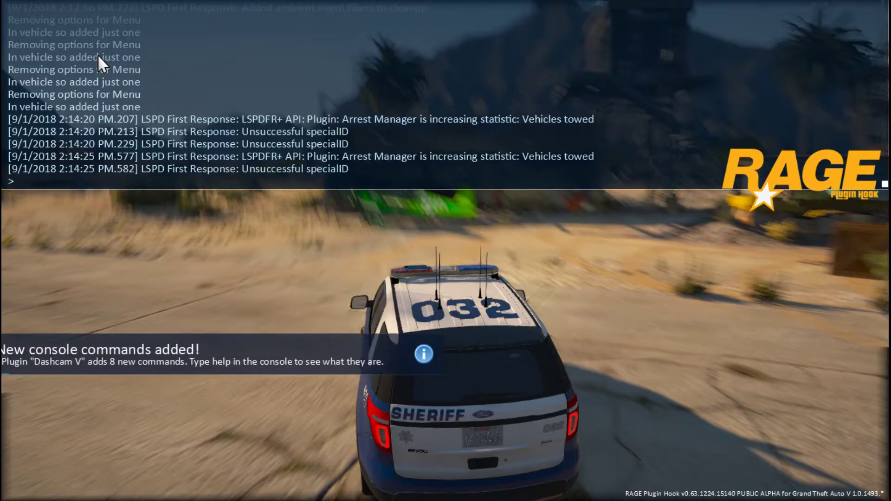
key(F4)
key(v)
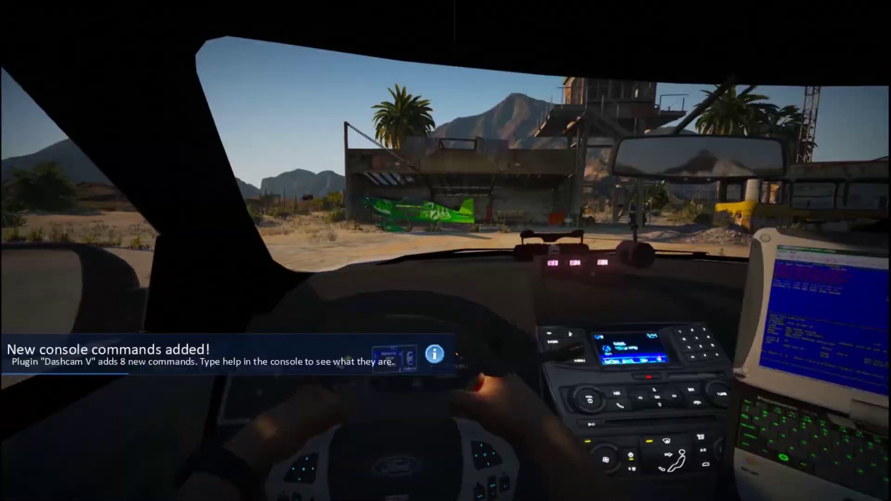
key(v)
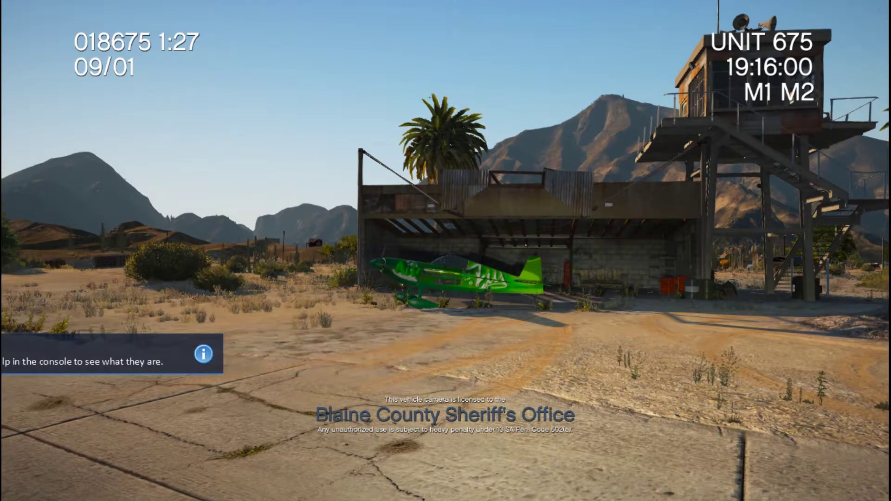
key(alt+Tab)
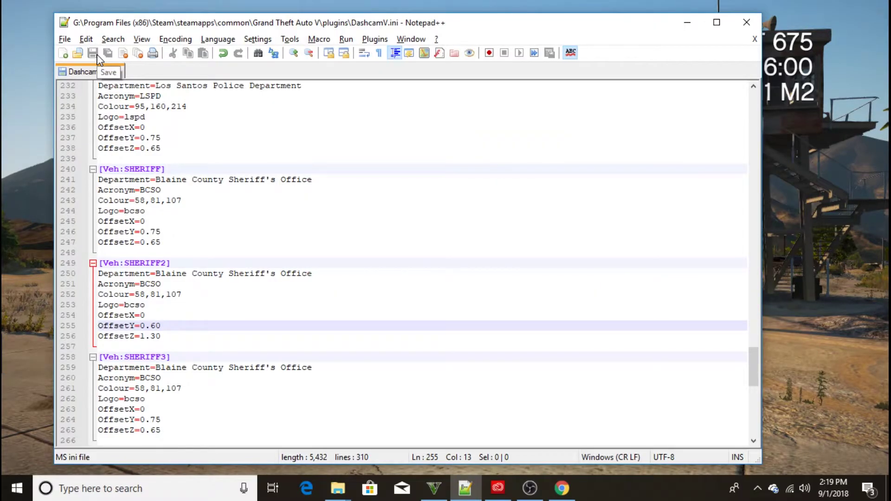
Change SHERIFF2's OffsetY on line 255 from 0.60 to 0.20 and save DashcamV.ini.
key(BackSpace)
key(BackSpace)
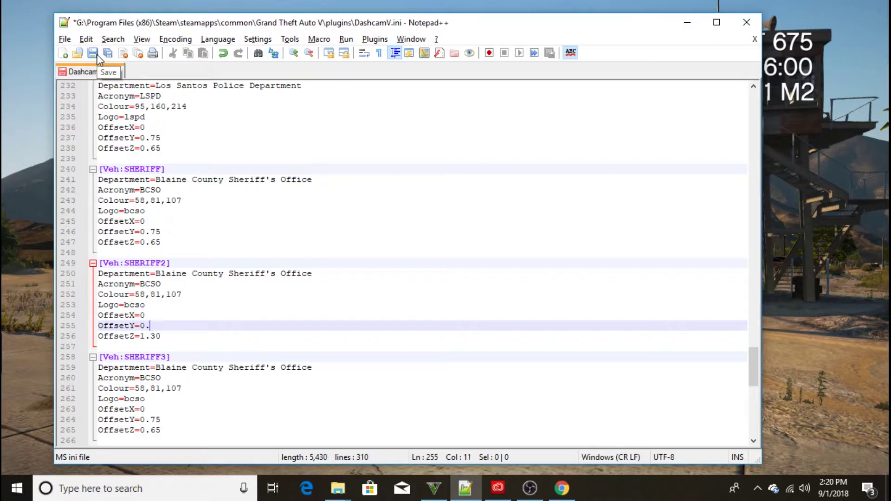
text(20)
click(93, 53)
In the game, unload and reload DashcamV.dll, view the 0.20 dashcam, then return to Notepad++.
key(alt+Tab)
key(F4)
key(F4)
key(Escape)
key(F4)
key(Up)
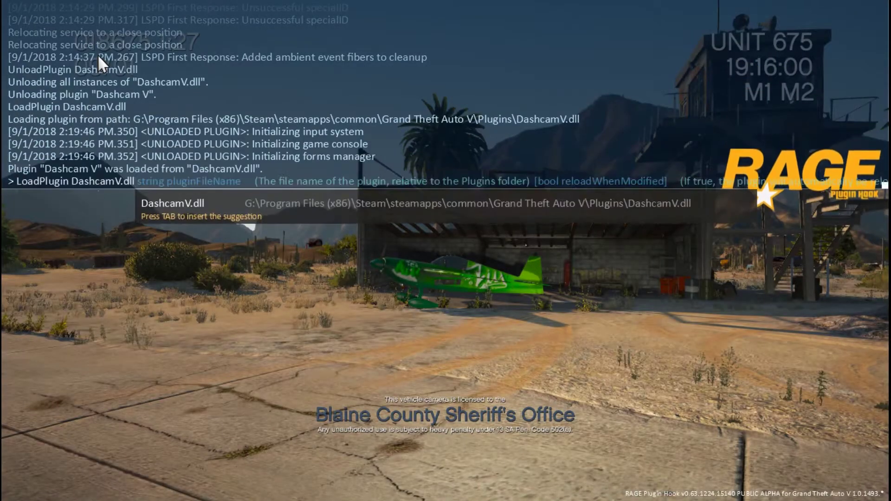
key(Home)
text(un)
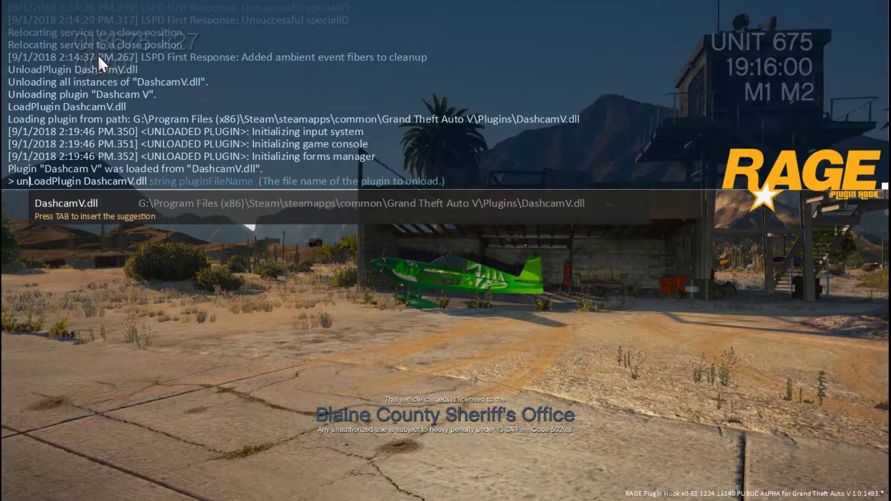
key(Return)
key(Up)
key(Up)
key(Return)
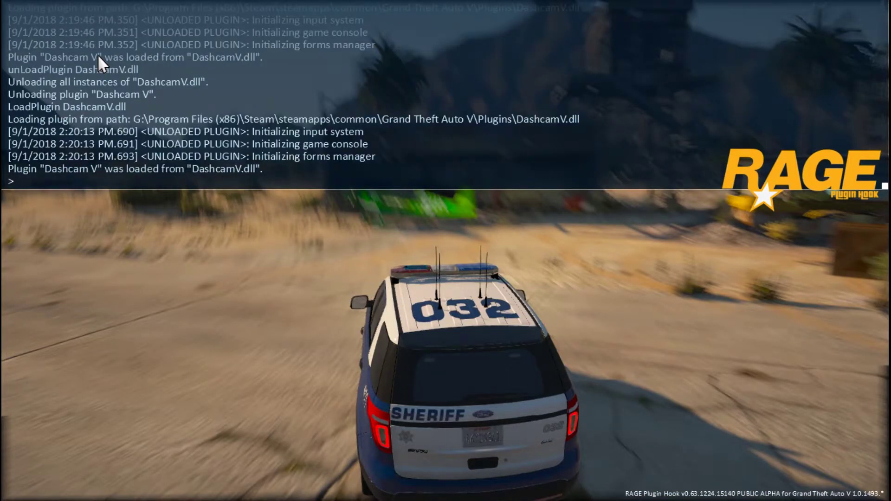
key(F4)
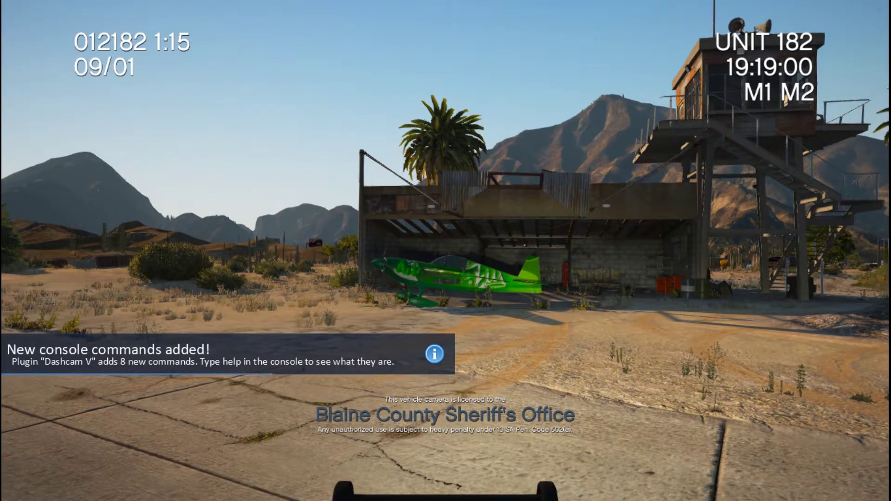
key(alt+Tab)
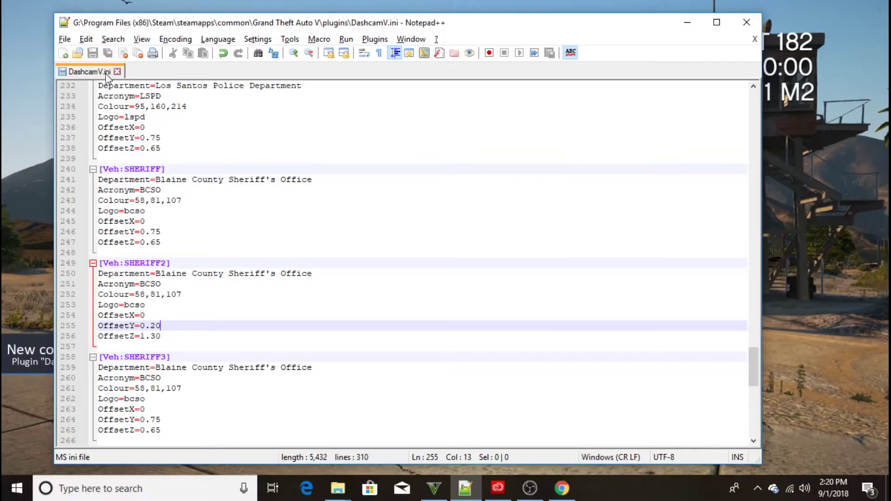
Set SHERIFF2's OffsetY to 0.10 and OffsetZ to 1.0, and save DashcamV.ini.
key(BackSpace)
key(BackSpace)
text(10)
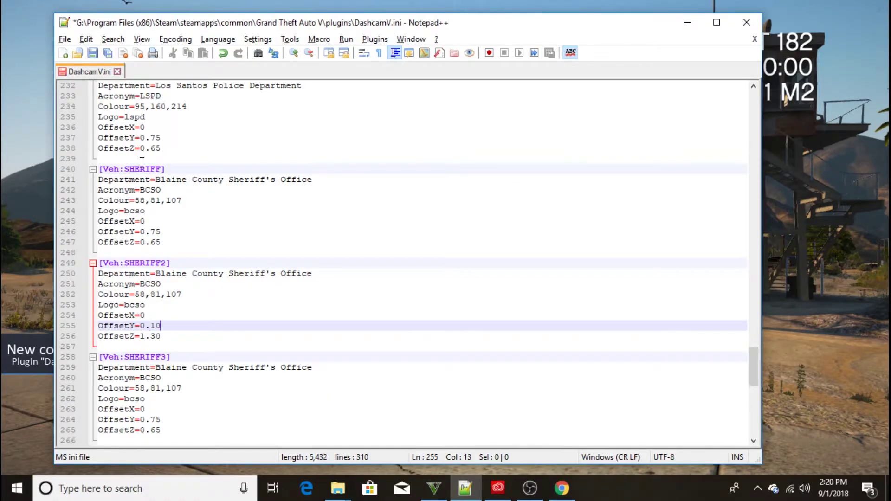
key(Down)
key(BackSpace)
key(BackSpace)
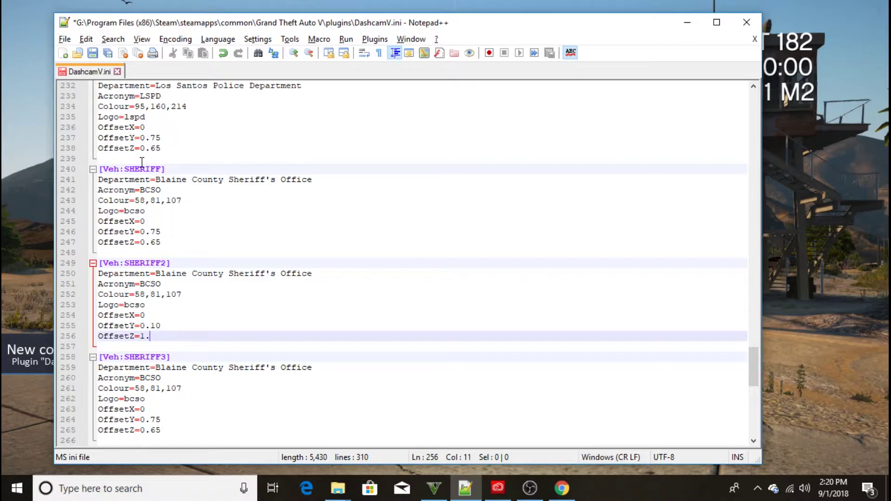
text(0)
key(ctrl+s)
Unload and reload DashcamV.dll in the game, check the dashcam view, and return to Notepad++.
key(alt+Tab)
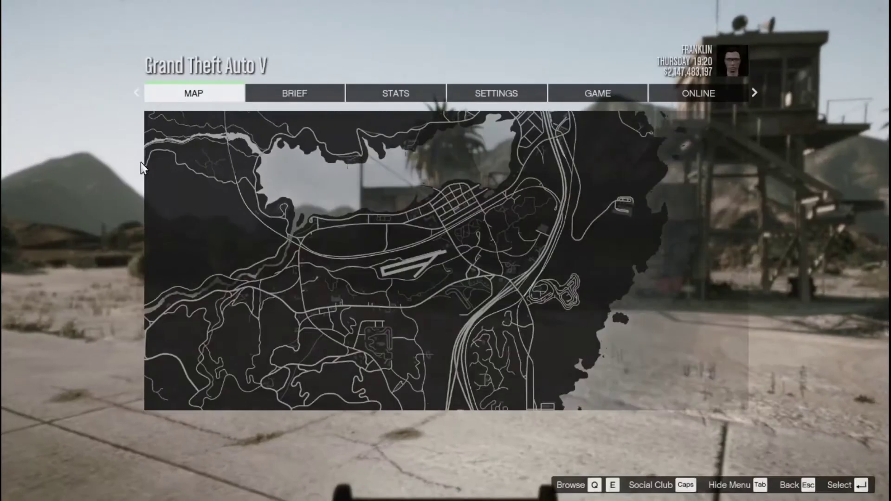
key(Escape)
key(F4)
key(Up)
key(Up)
key(Return)
key(Up)
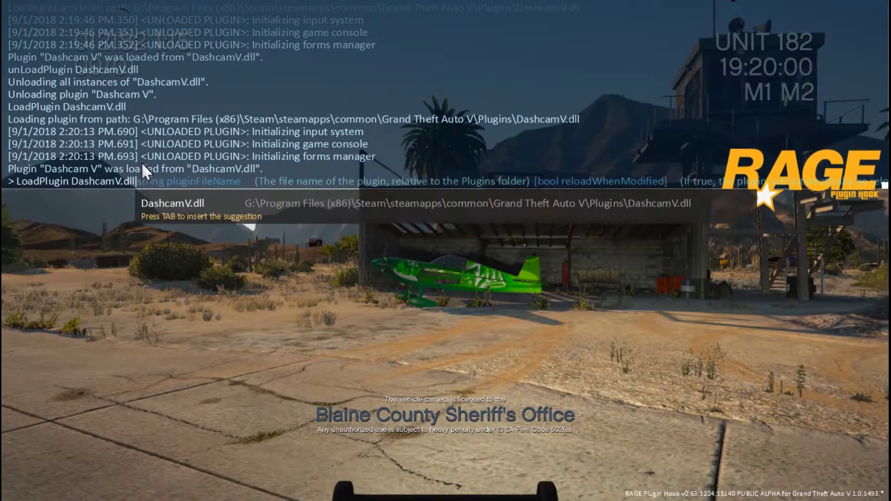
key(Home)
key(Home)
text(un)
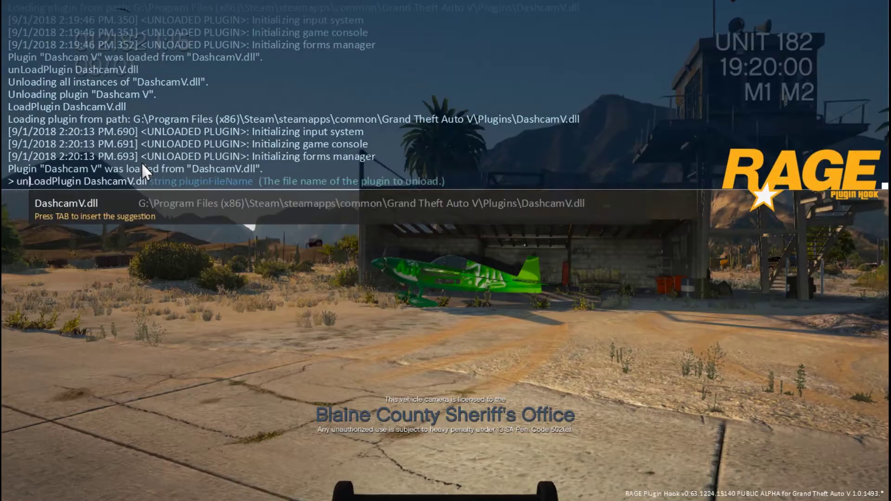
key(Return)
key(Up)
key(Up)
key(Return)
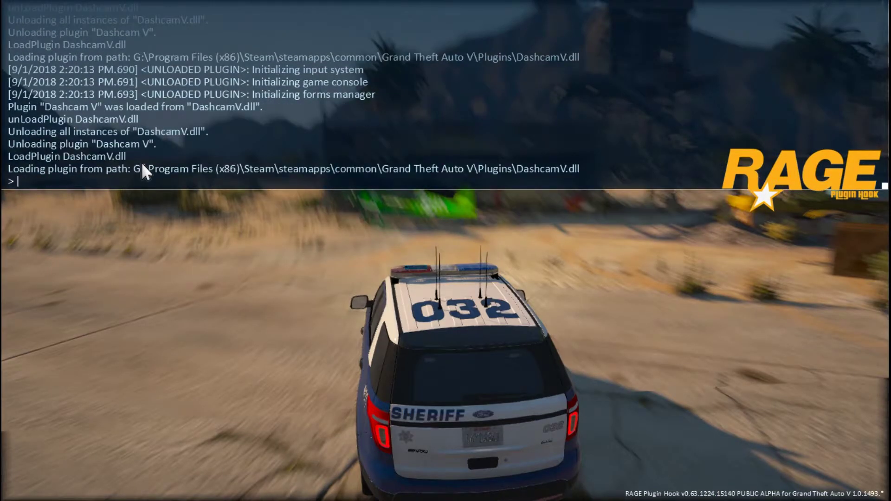
key(F4)
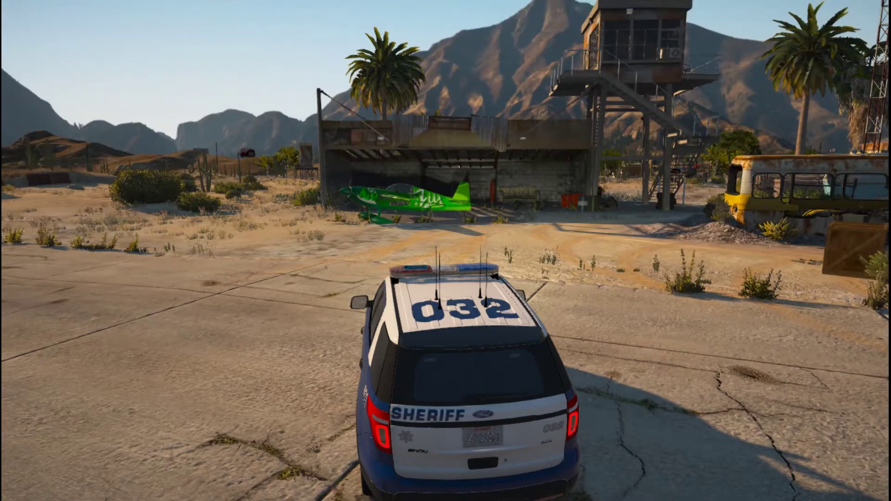
key(v)
key(v)
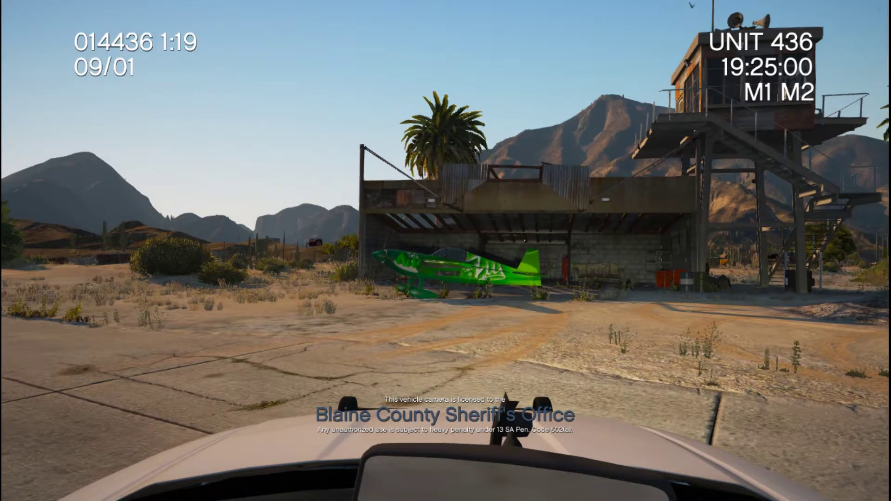
key(alt+Tab)
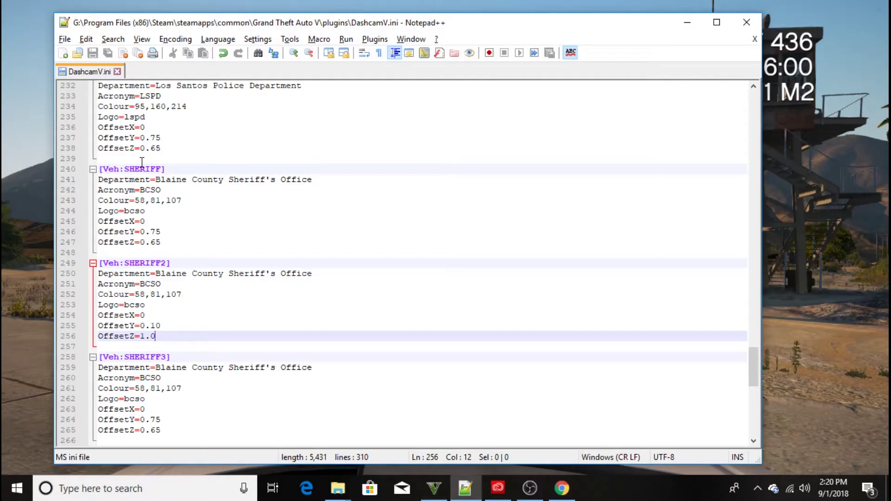
Set SHERIFF2's OffsetY to 0.30 and OffsetZ to 0.80, and save DashcamV.ini.
key(Up)
key(End)
key(BackSpace)
key(BackSpace)
text(30)
key(Down)
key(Left)
key(BackSpace)
key(BackSpace)
key(BackSpace)
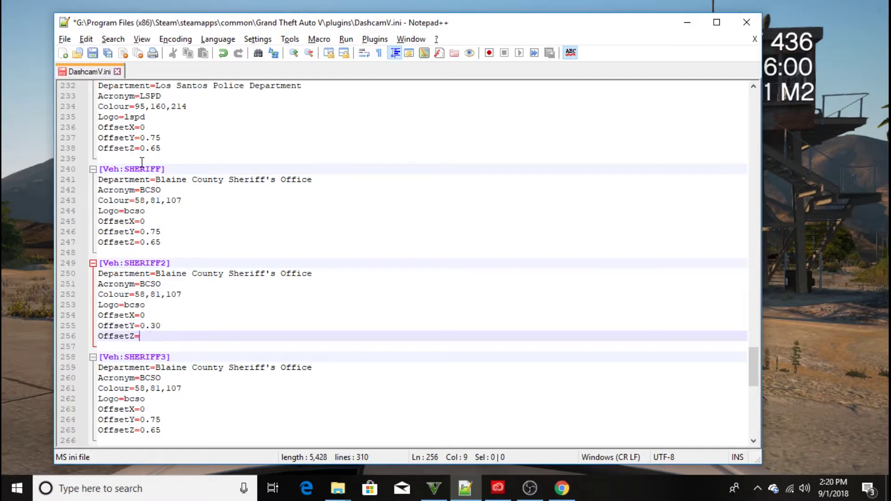
text(0.80)
key(ctrl+s)
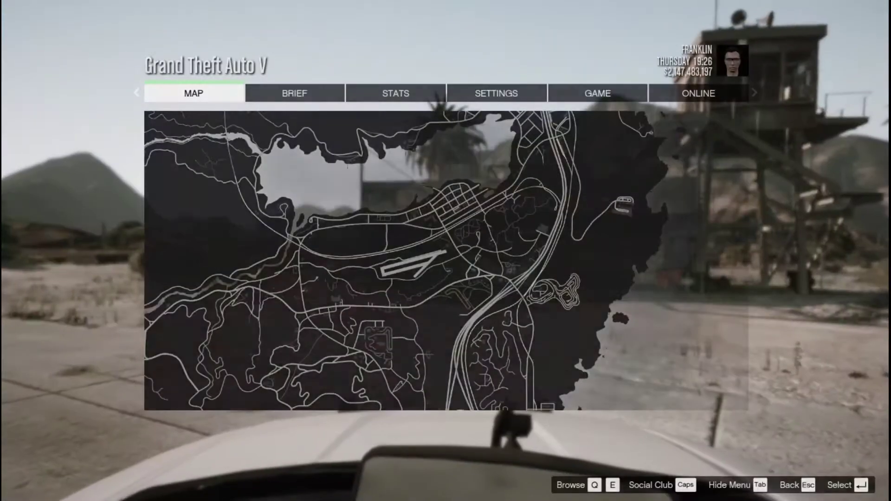
Reload DashcamV.dll from the RAGE console and switch to the in-car dashcam view.
key(Escape)
key(F4)
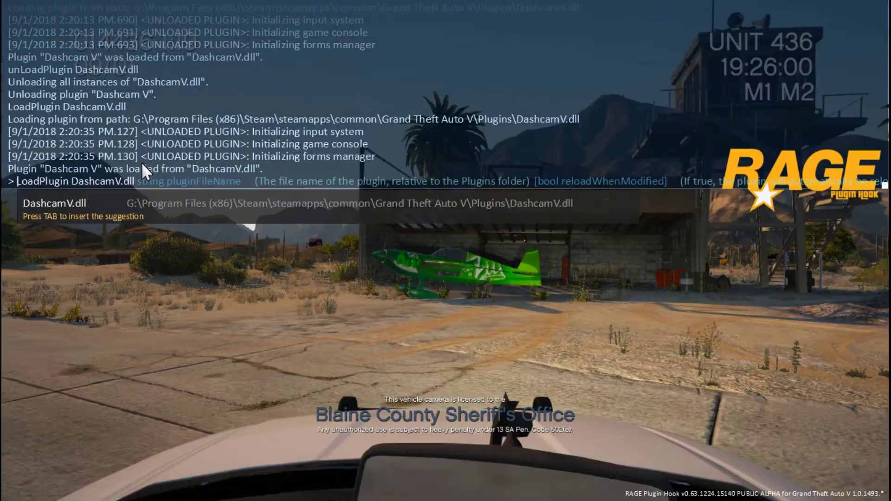
key(Return)
key(Up)
key(Up)
key(Return)
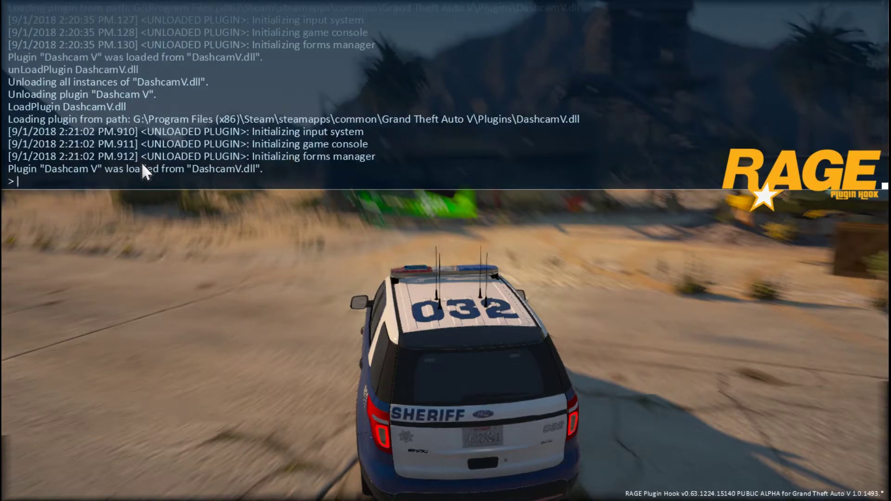
key(F4)
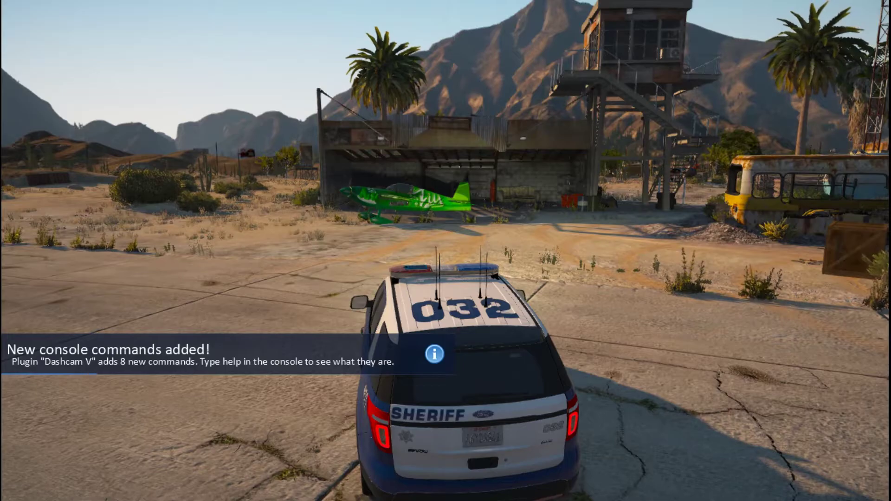
key(v)
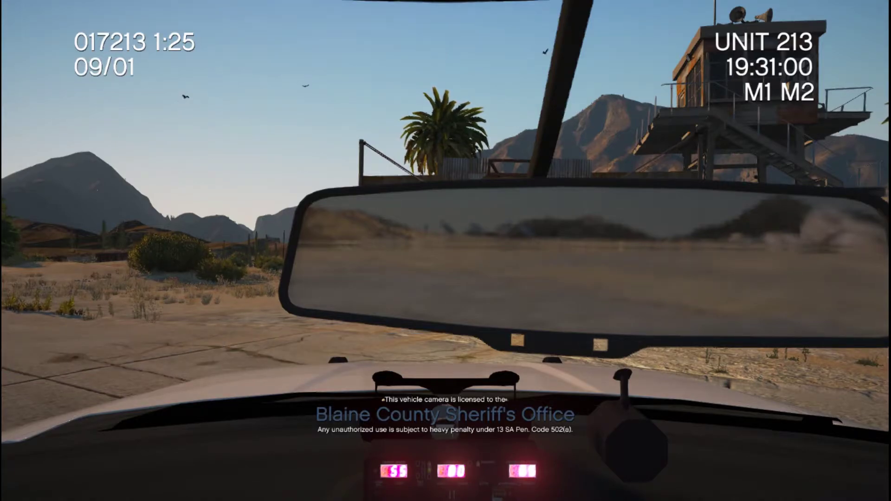
Change SHERIFF2's OffsetY from 0.30 to 0.55 and save DashcamV.ini.
key(alt+Tab)
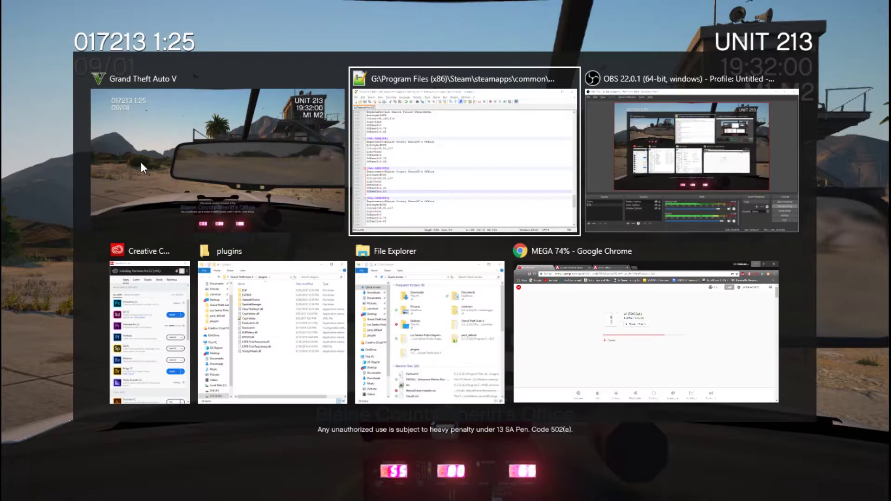
key(Up)
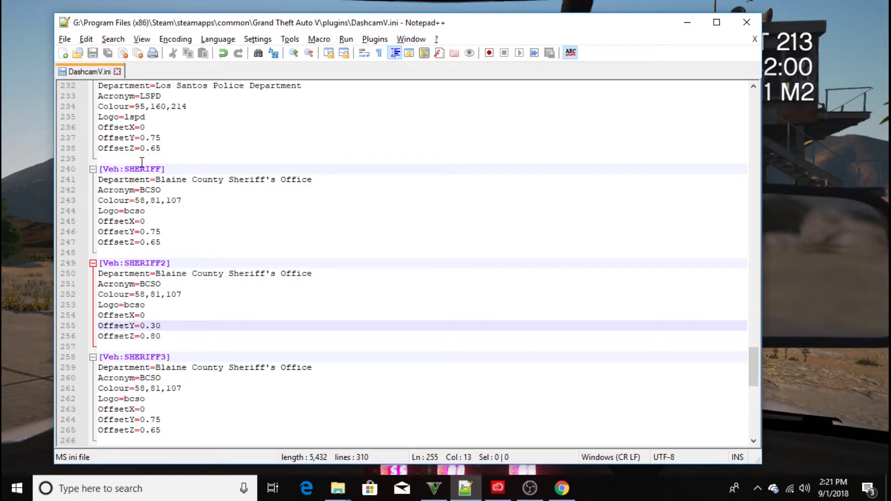
key(BackSpace)
key(BackSpace)
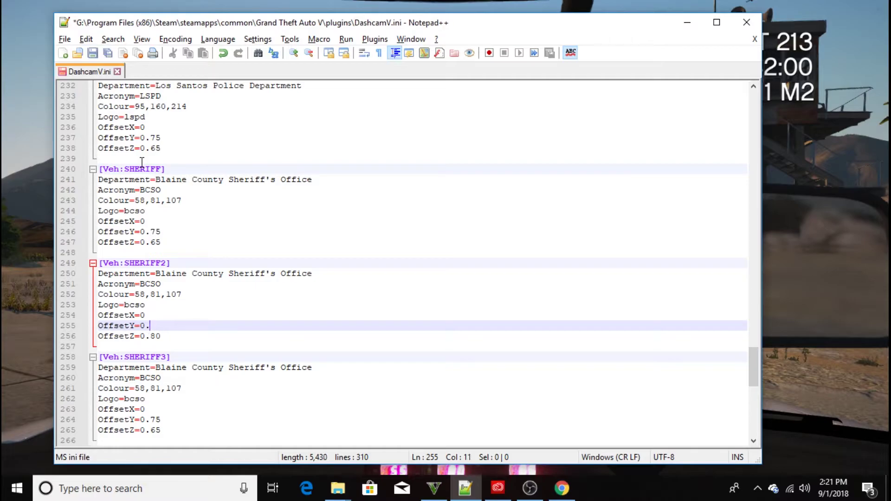
text(65)
key(BackSpace)
key(BackSpace)
text(55)
key(ctrl+s)
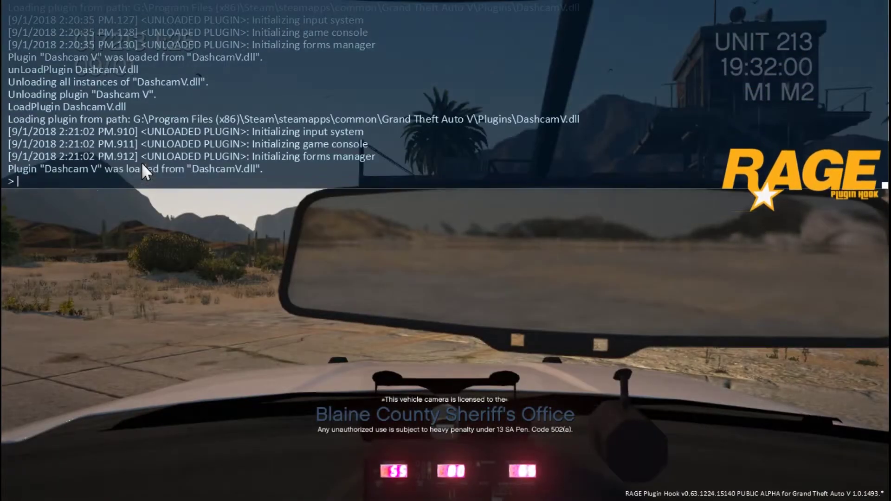
Run unLoadPlugin then LoadPlugin DashcamV.dll and switch to the dashcam view to review it.
key(Up)
key(Home)
text(un)
key(Return)
key(Up)
key(Up)
key(Return)
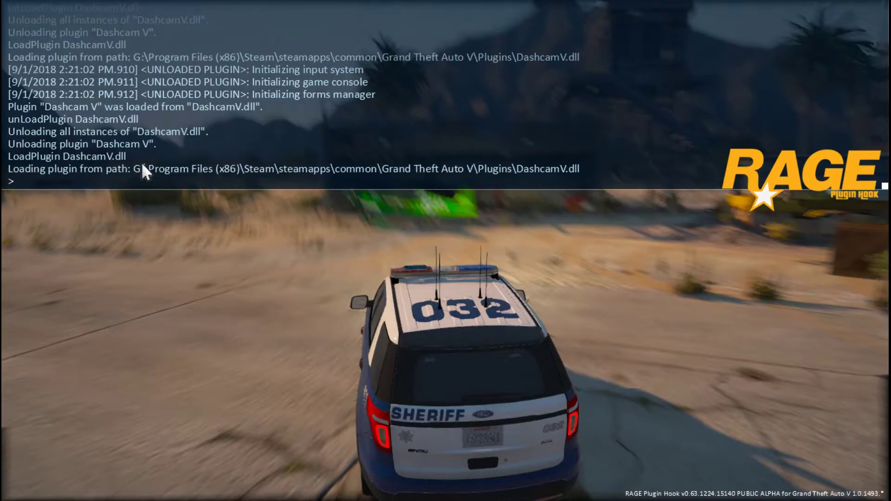
key(F4)
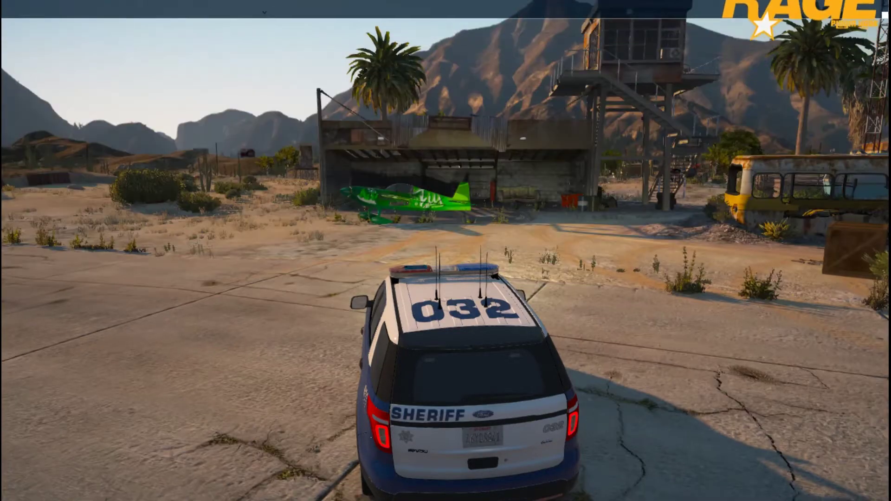
key(v)
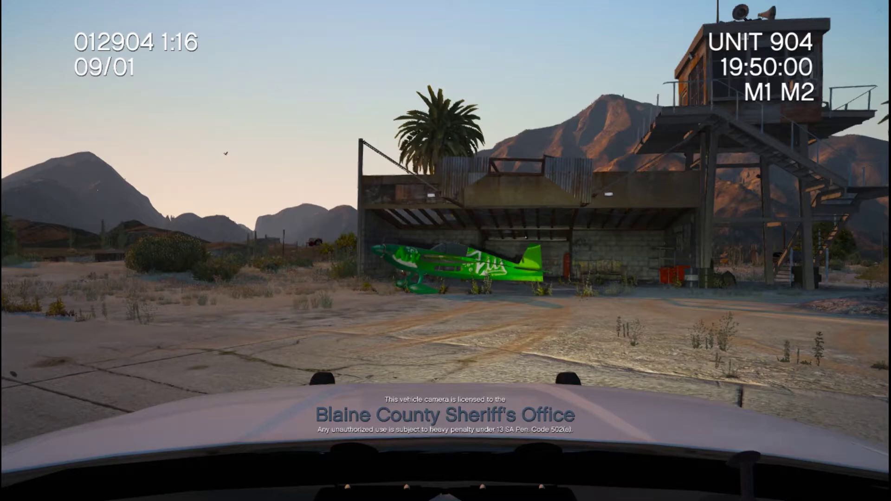
Change SHERIFF2's OffsetY in DashcamV.ini to 0.66 and save the file.
key(alt+Tab)
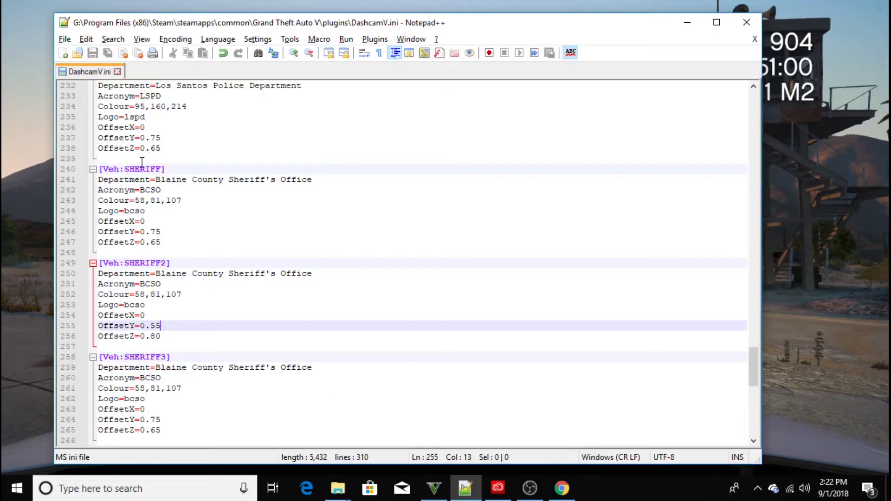
key(BackSpace)
key(BackSpace)
text(5)
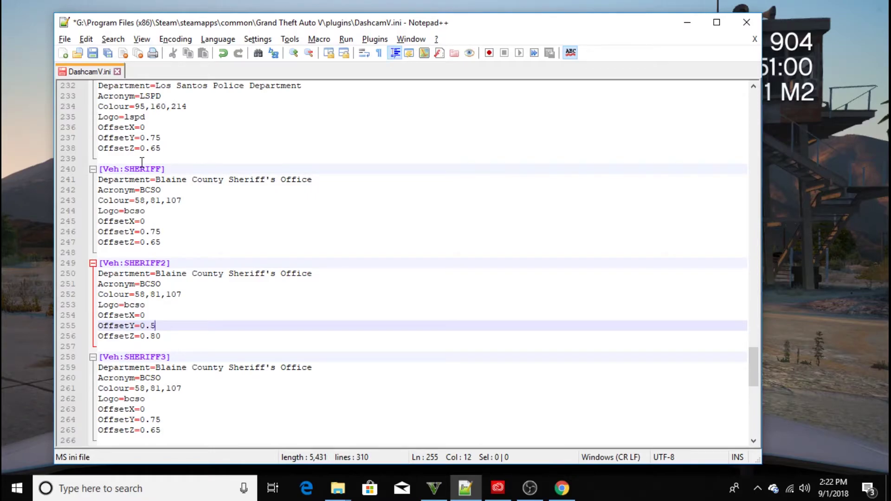
key(BackSpace)
text(66)
key(ctrl+s)
In the game's RAGE console, rerun unLoadPlugin and LoadPlugin DashcamV.dll to reload Dashcam V.
key(alt+Tab)
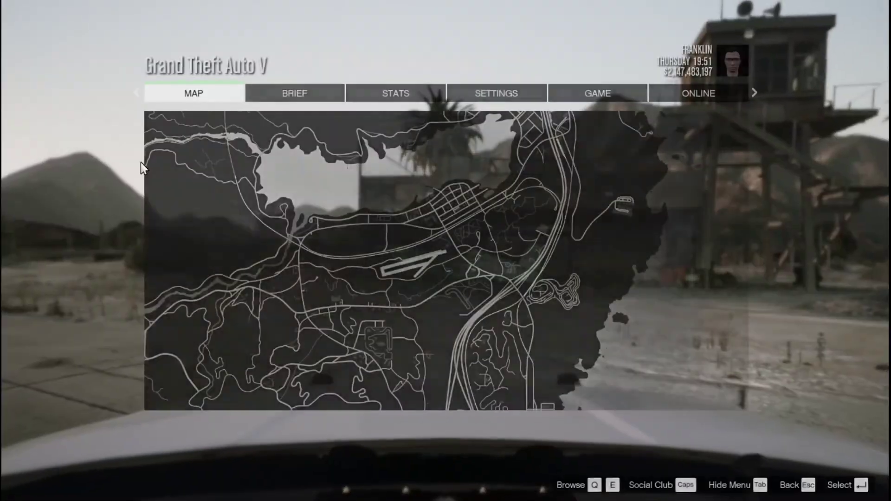
key(Escape)
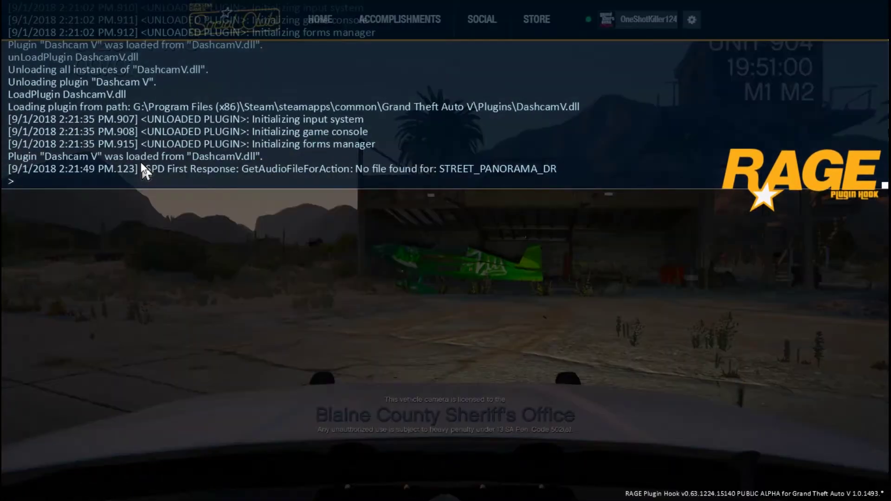
key(Up)
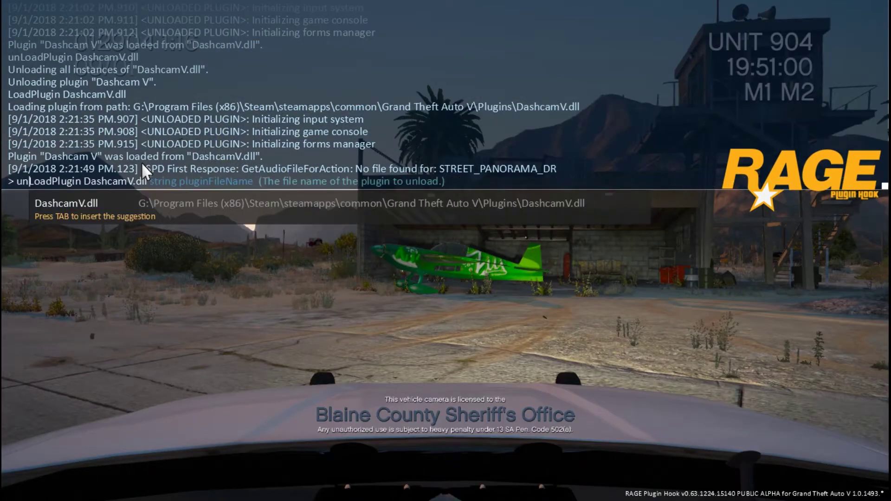
key(Up)
key(Return)
key(Up)
key(Up)
key(Return)
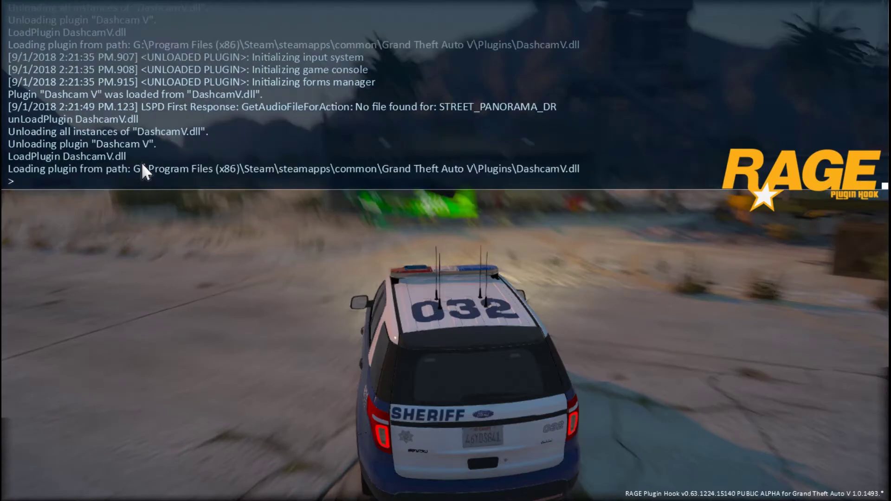